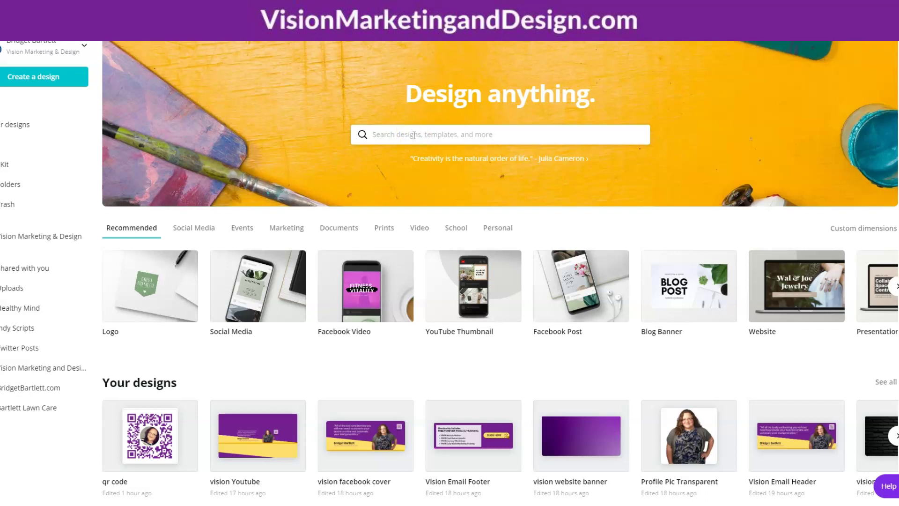
# Search for "email header" and open the Email Header template collection.
pyautogui.click(414, 135)
pyautogui.write('email header')
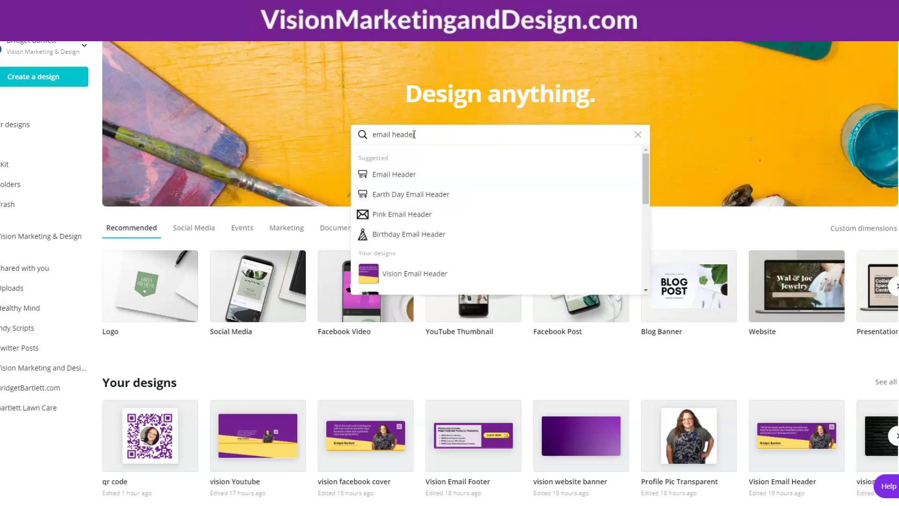
pyautogui.click(402, 175)
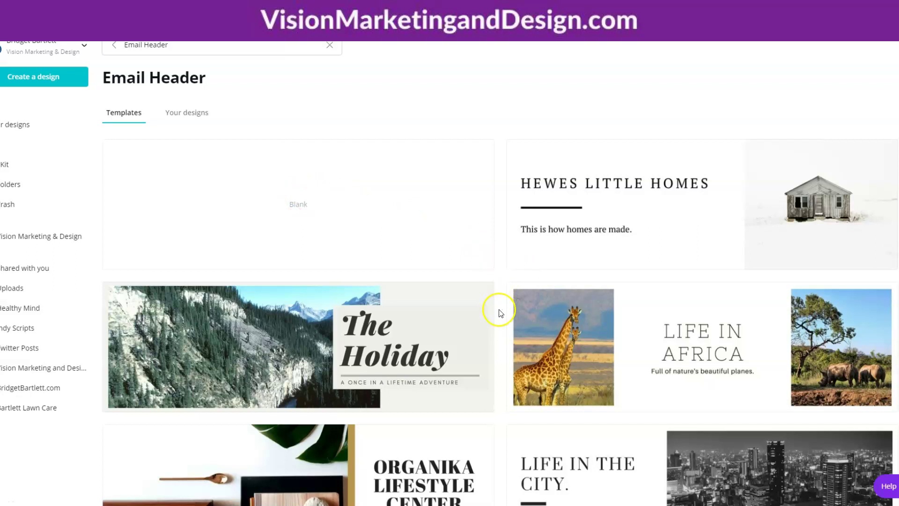
# Browse the Email Header templates to compare their layouts, photos, colours and text styles.
pyautogui.scroll(-3, 501, 313)
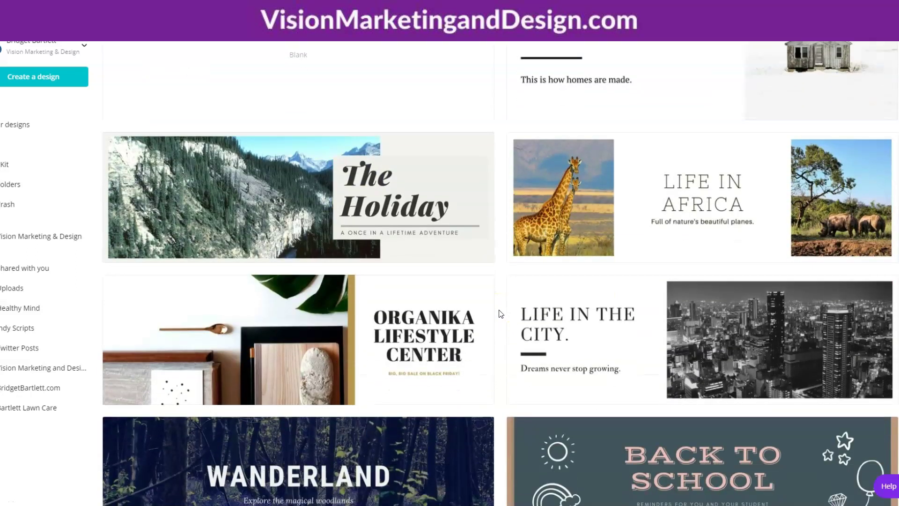
pyautogui.scroll(-2, 501, 313)
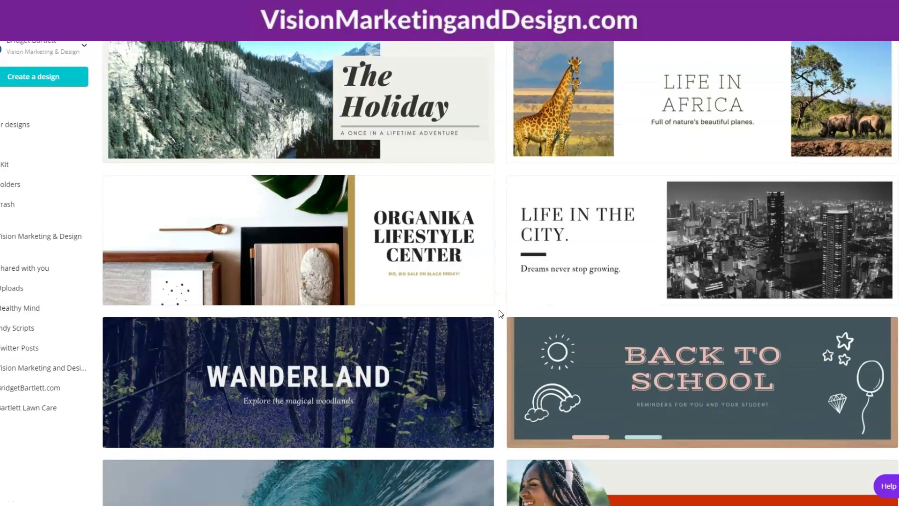
pyautogui.scroll(-5, 500, 313)
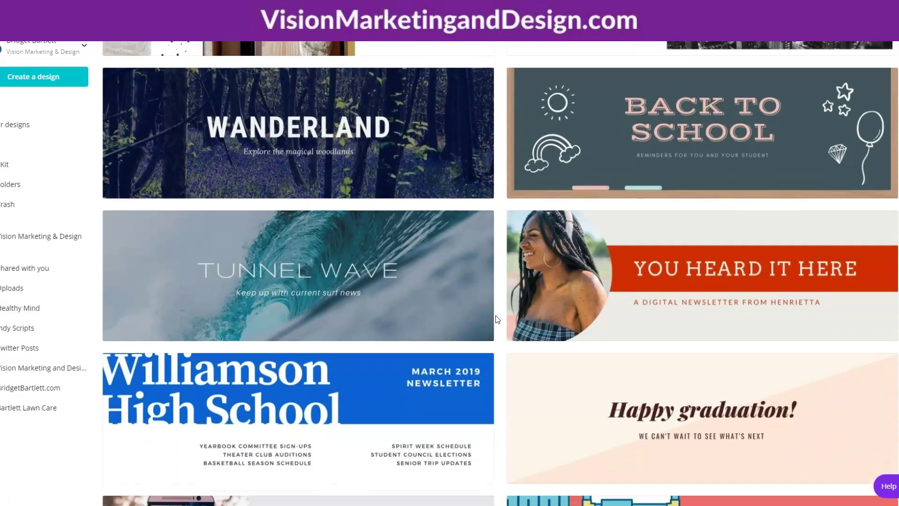
pyautogui.scroll(-4, 498, 319)
pyautogui.scroll(-2, 498, 319)
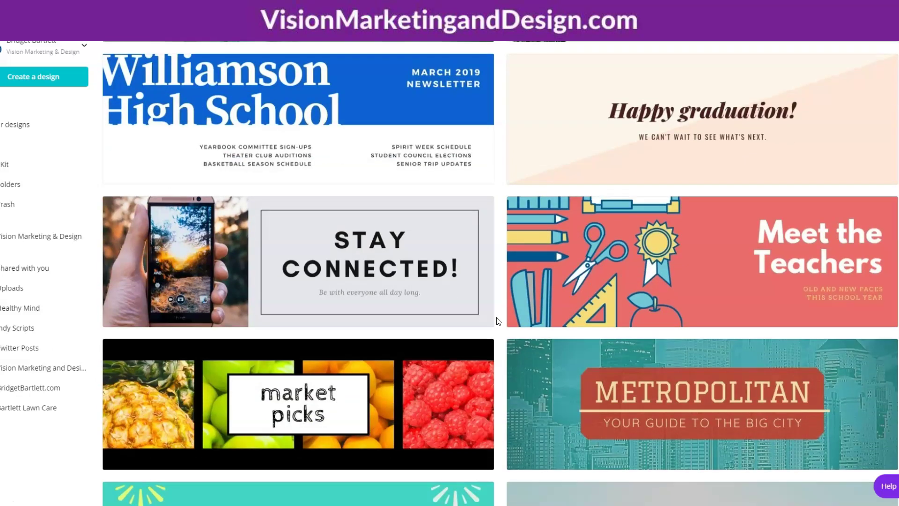
pyautogui.scroll(-4, 499, 321)
pyautogui.scroll(-6, 498, 322)
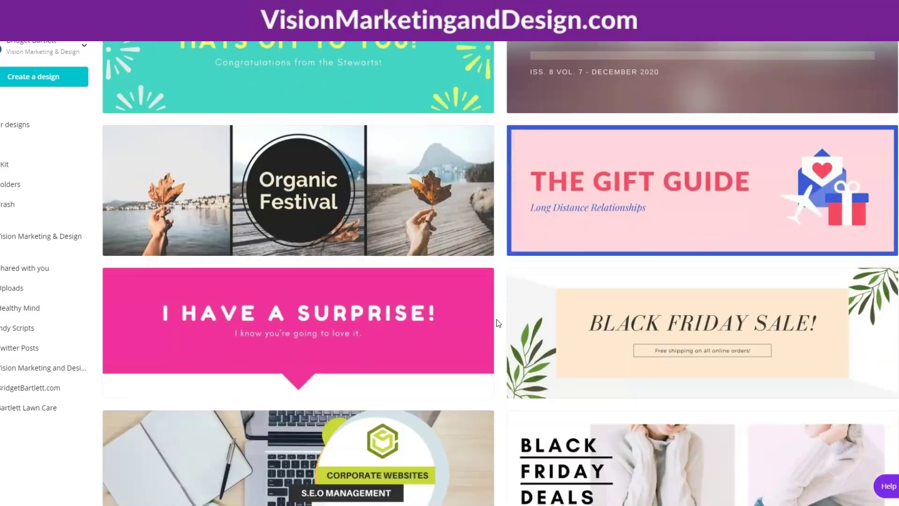
pyautogui.scroll(-3, 498, 323)
pyautogui.scroll(-4, 499, 324)
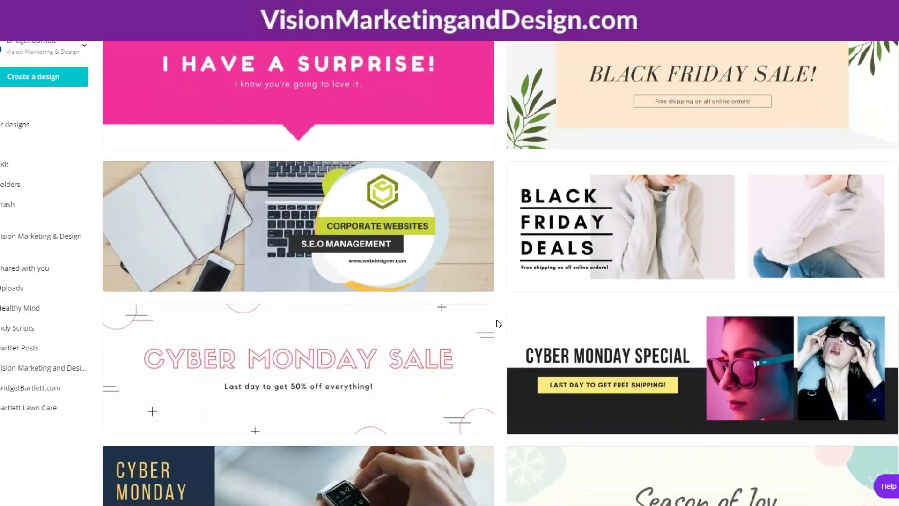
pyautogui.scroll(-1, 498, 323)
pyautogui.scroll(-3, 498, 323)
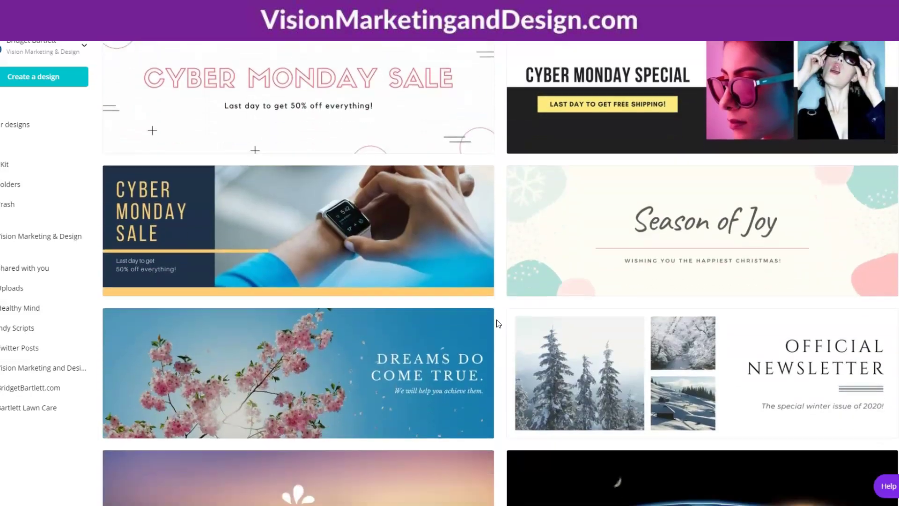
pyautogui.scroll(-3, 499, 323)
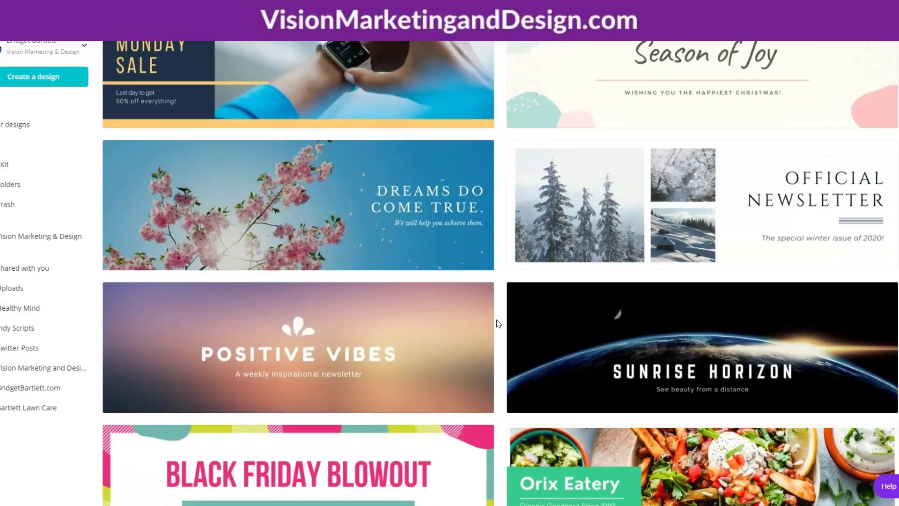
pyautogui.scroll(-4, 498, 323)
pyautogui.scroll(-3, 499, 323)
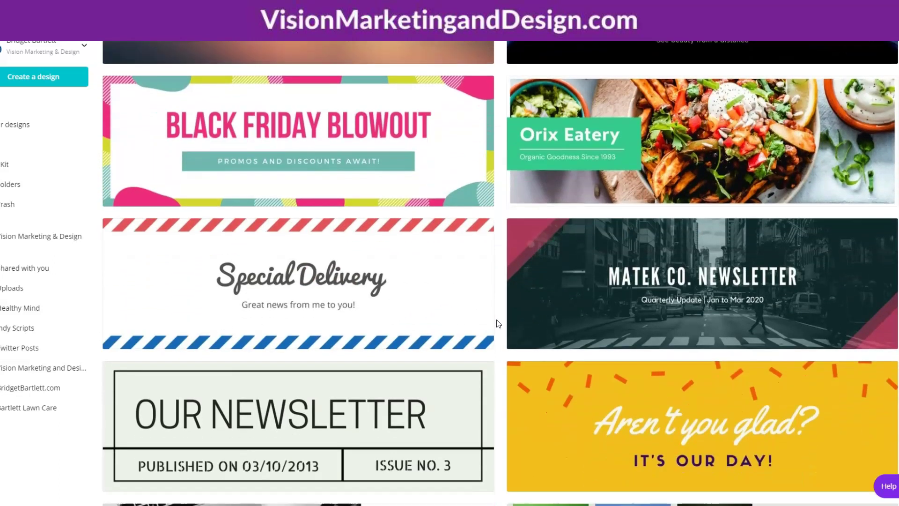
pyautogui.scroll(-1, 498, 323)
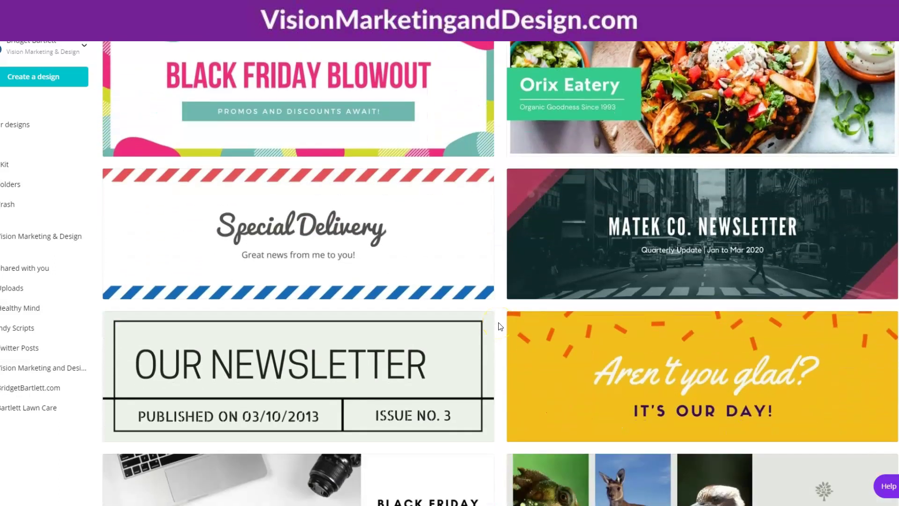
pyautogui.scroll(-2, 499, 327)
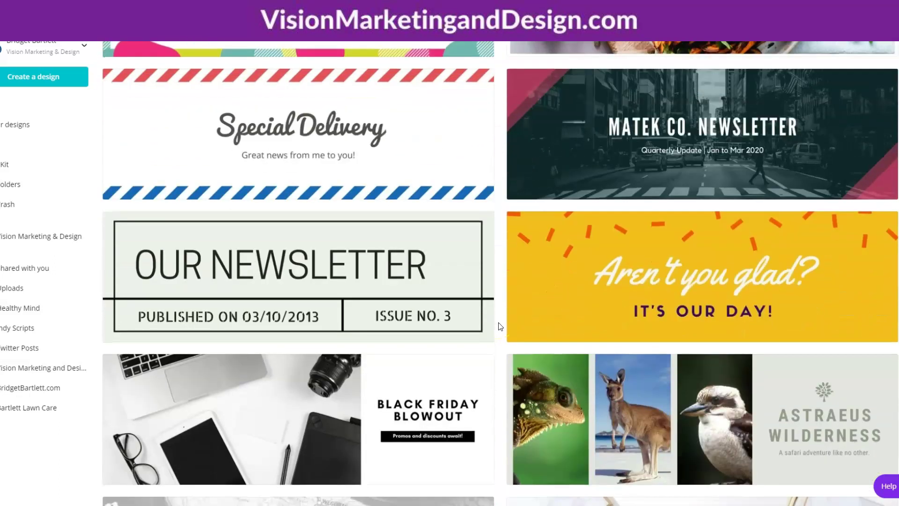
pyautogui.scroll(-4, 500, 327)
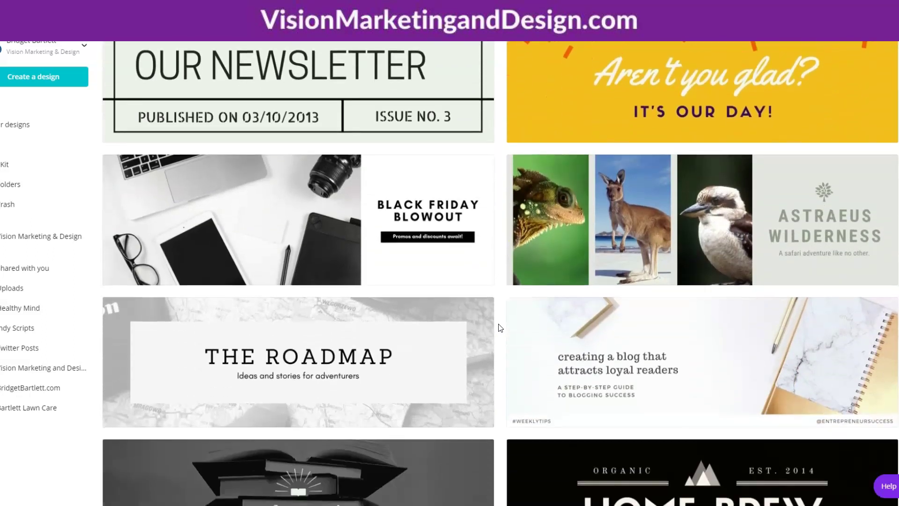
pyautogui.scroll(-1, 500, 328)
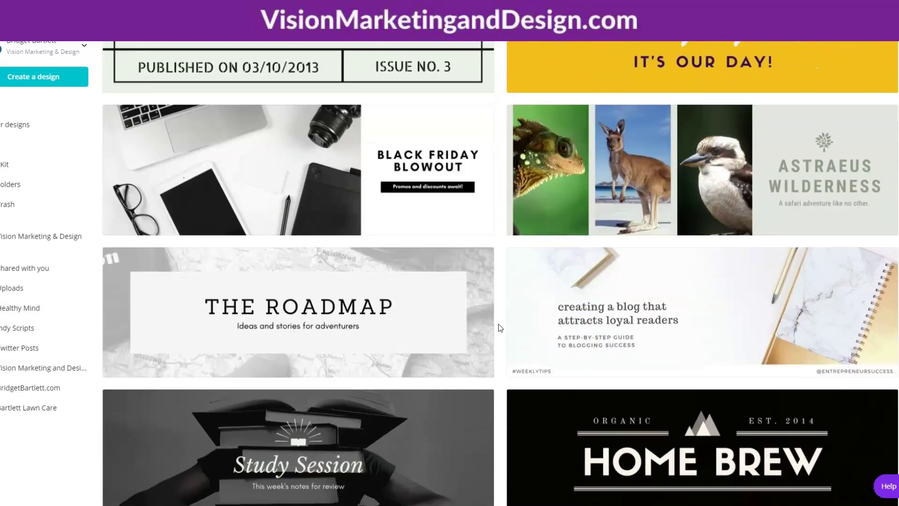
pyautogui.scroll(-1, 501, 328)
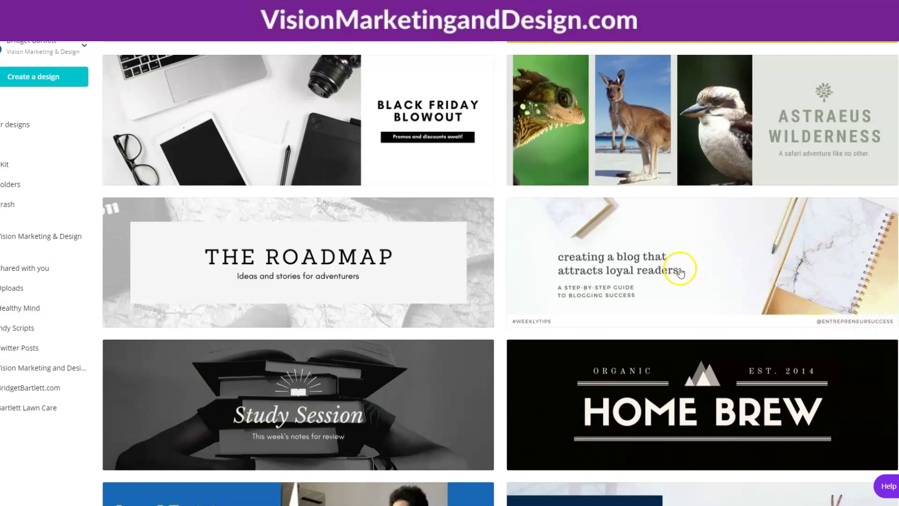
pyautogui.scroll(-3, 674, 281)
pyautogui.scroll(-4, 676, 285)
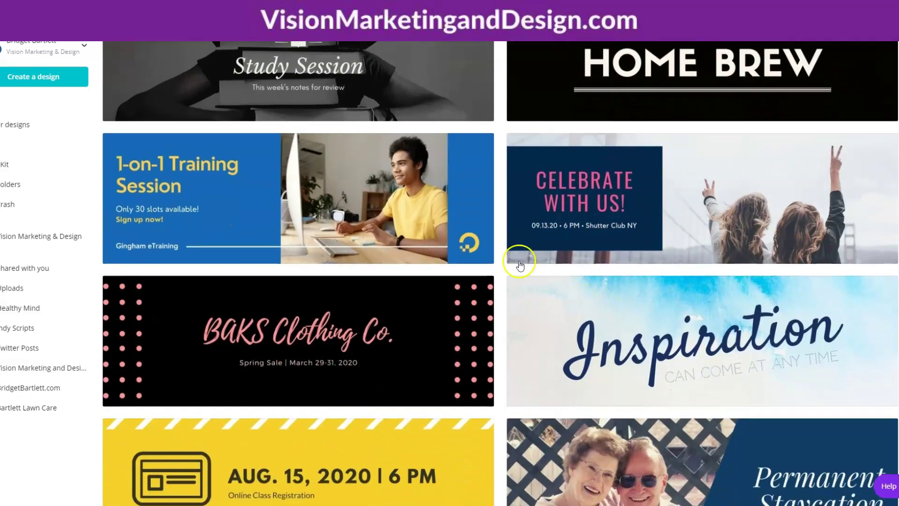
pyautogui.scroll(-1, 515, 257)
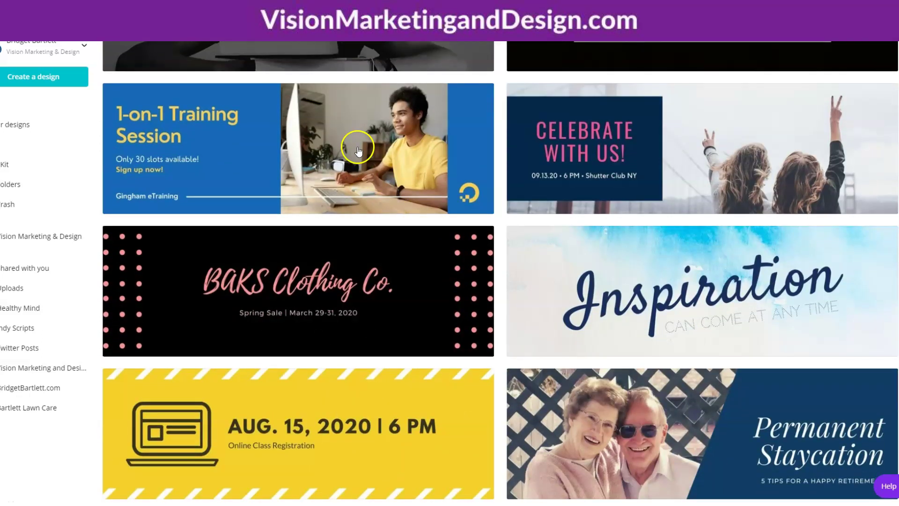
pyautogui.scroll(-1, 392, 193)
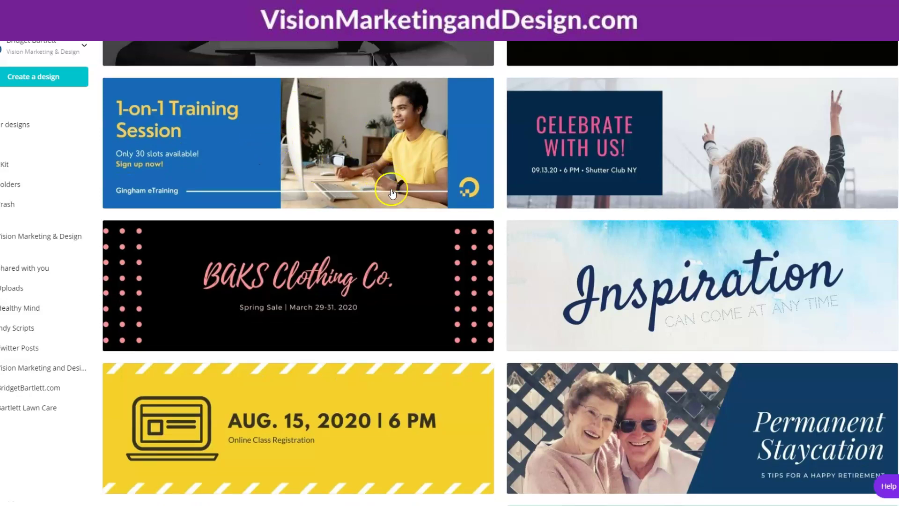
pyautogui.scroll(-11, 392, 193)
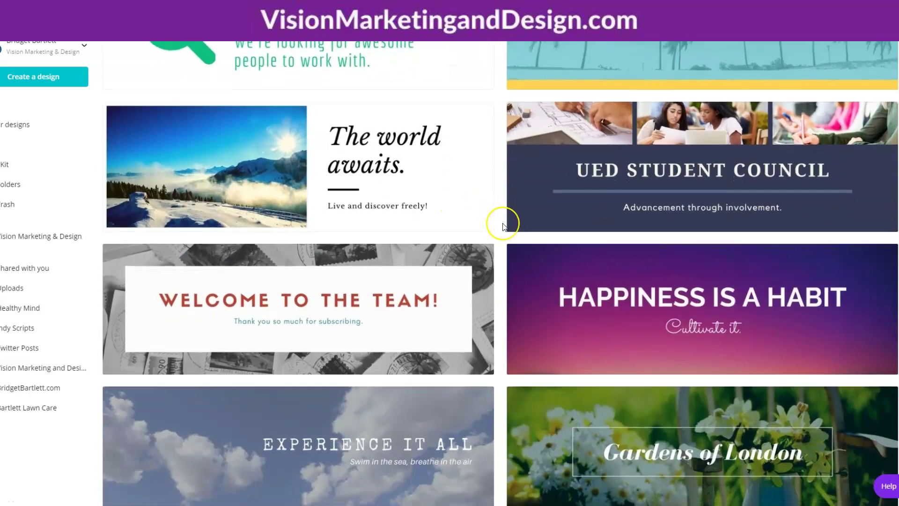
pyautogui.scroll(-12, 504, 227)
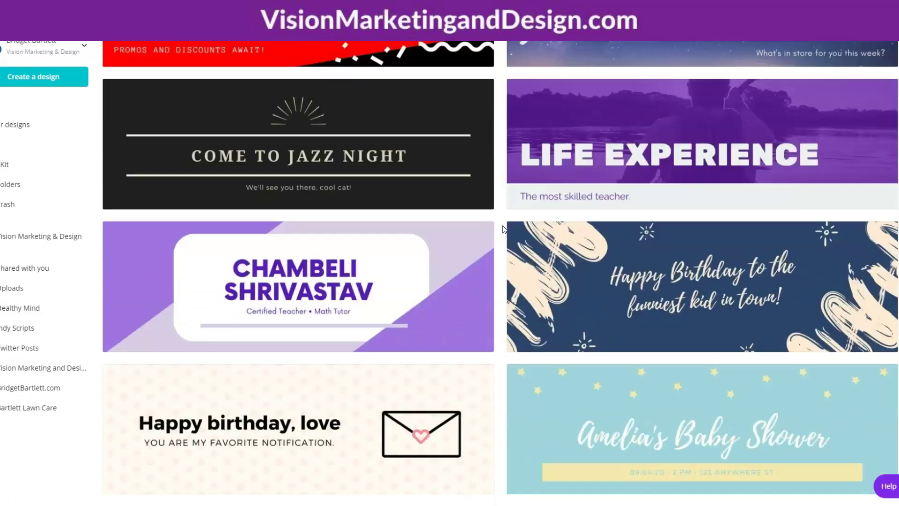
pyautogui.scroll(-19, 504, 228)
pyautogui.scroll(-11, 503, 229)
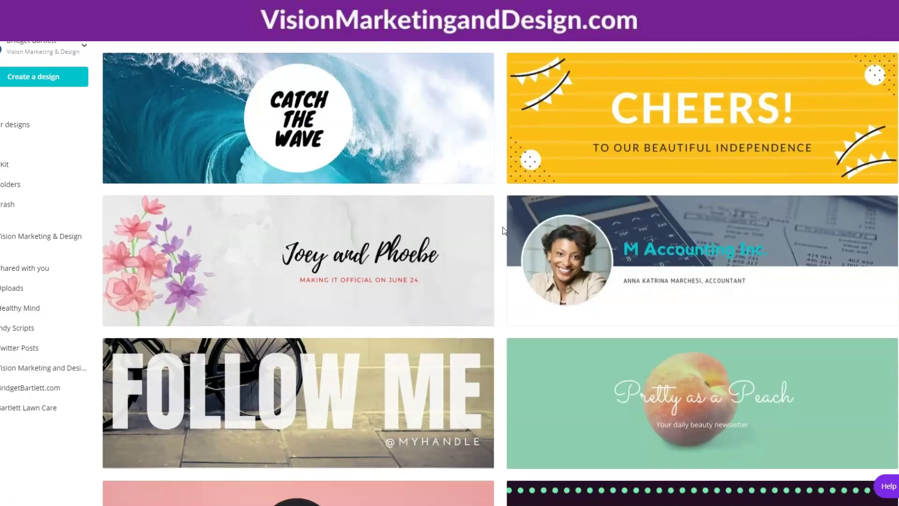
pyautogui.scroll(-20, 504, 230)
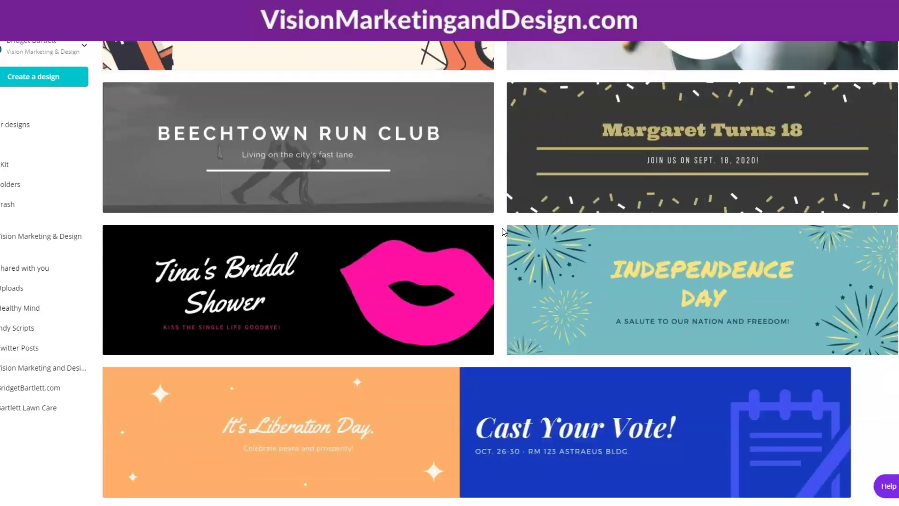
pyautogui.scroll(-15, 504, 231)
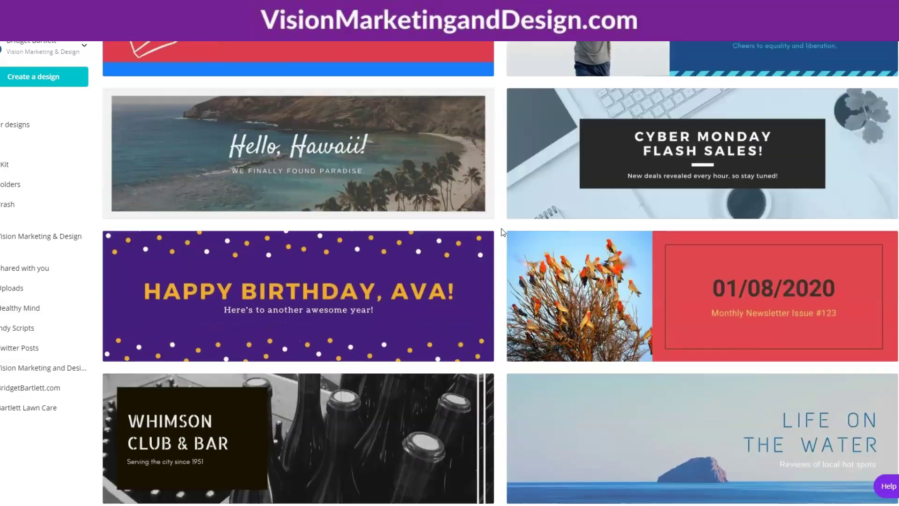
# Open the blue "It's Liberation Day!" email header template for editing.
pyautogui.scroll(-6, 503, 232)
pyautogui.scroll(8, 502, 231)
pyautogui.click(642, 103)
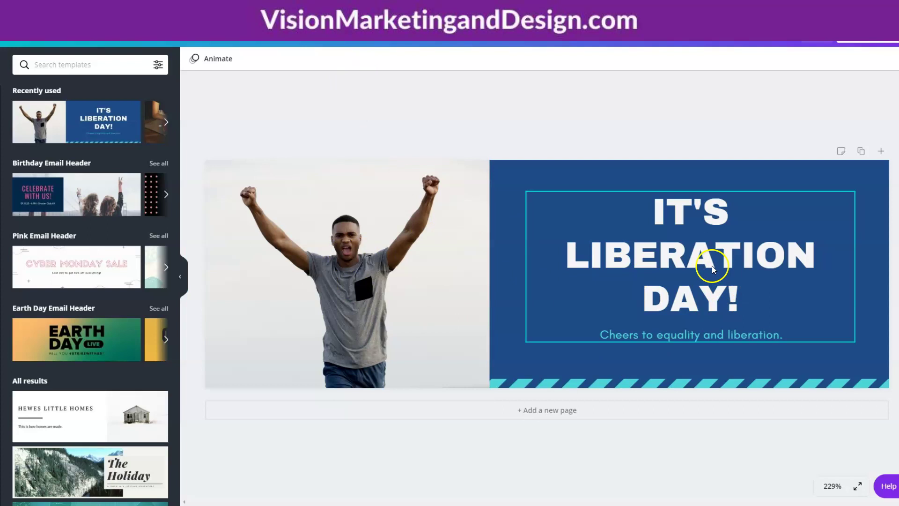
# Replace the template's photo of the cheering man with the uploaded square portrait of the woman in glasses and a striped top.
pyautogui.click(346, 264)
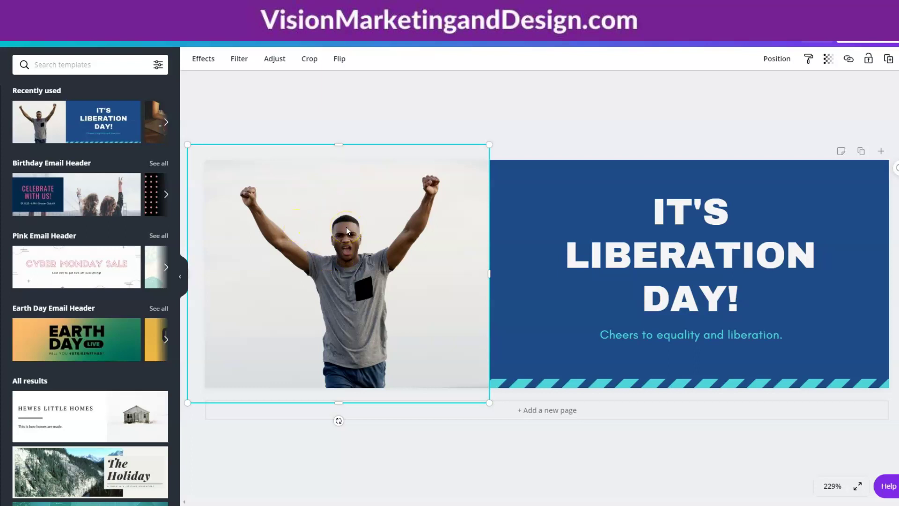
pyautogui.press('Delete')
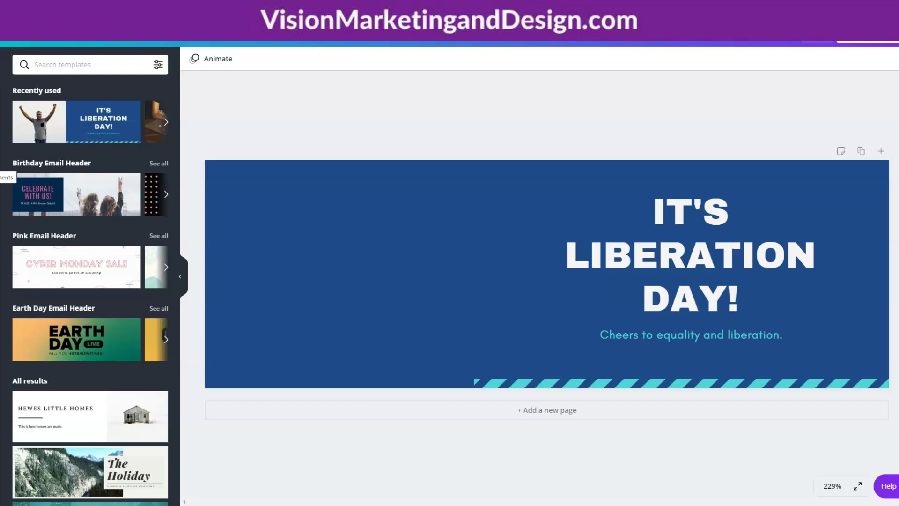
pyautogui.click(2, 126)
pyautogui.scroll(-10, 93, 250)
pyautogui.scroll(-15, 89, 250)
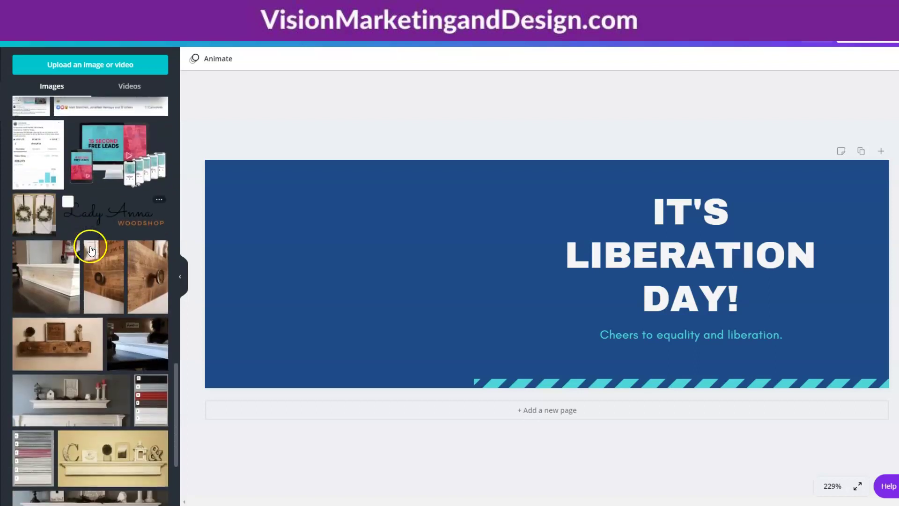
pyautogui.scroll(-20, 84, 251)
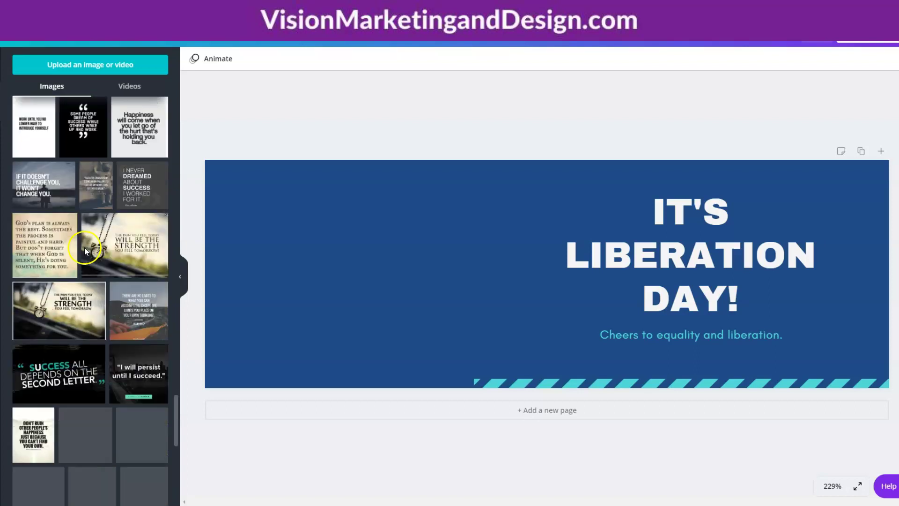
pyautogui.scroll(-20, 84, 253)
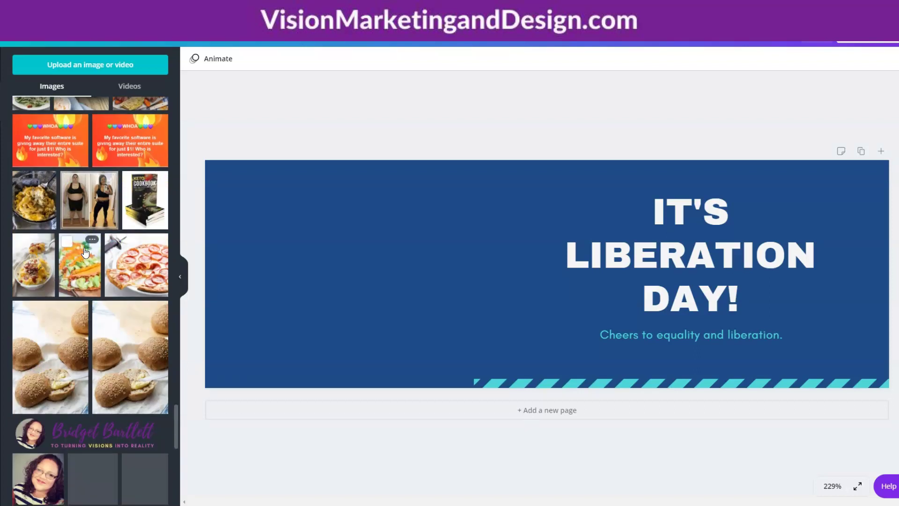
pyautogui.scroll(1, 84, 253)
pyautogui.click(38, 180)
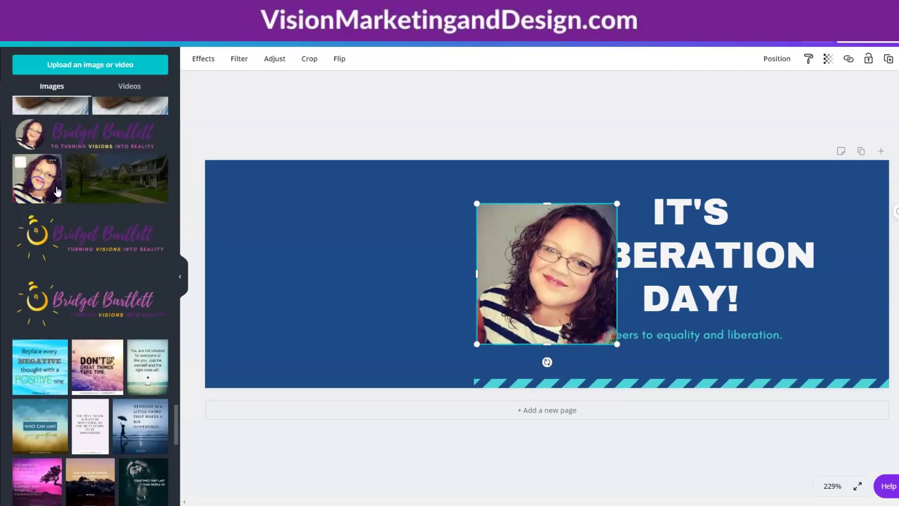
# Move the portrait to the header's left edge and enlarge it to fill the full height of the design.
pyautogui.moveTo(560, 278); pyautogui.dragTo(287, 223)
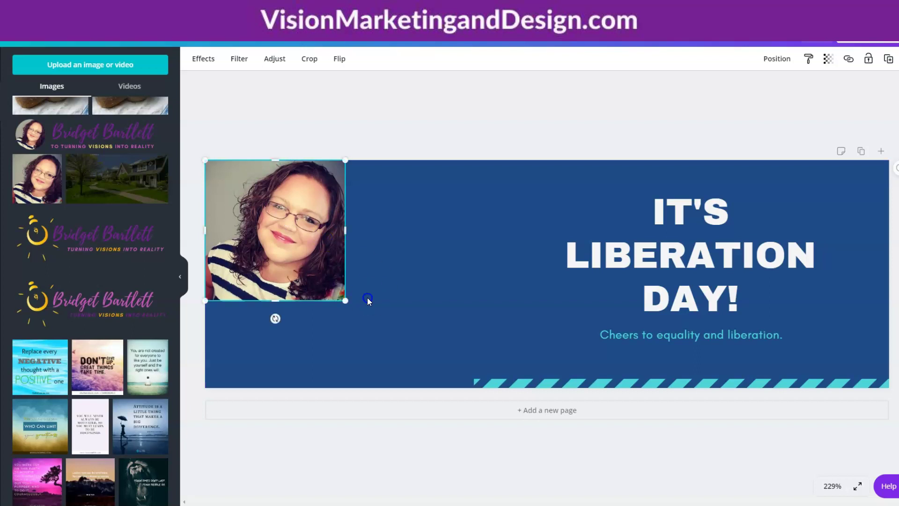
pyautogui.moveTo(345, 300); pyautogui.dragTo(464, 380)
pyautogui.moveTo(355, 289); pyautogui.dragTo(373, 286)
pyautogui.moveTo(302, 180); pyautogui.dragTo(281, 241)
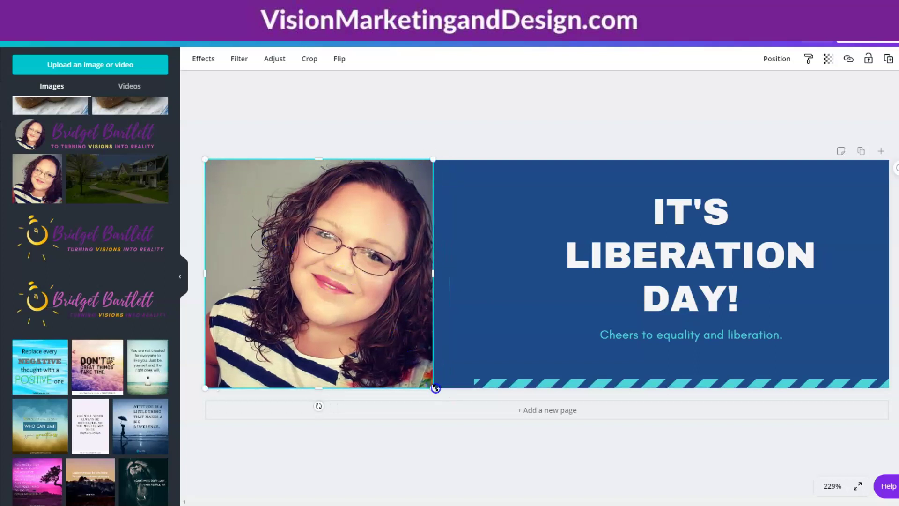
pyautogui.moveTo(443, 390)
pyautogui.mouseDown()
pyautogui.moveTo(461, 401)
pyautogui.moveTo(439, 400)
pyautogui.mouseUp()
# Extend the turquoise striped band to the portrait's edge and centre the heading and subtitle group within the blue area.
pyautogui.click(496, 386)
pyautogui.click(657, 271)
pyautogui.moveTo(664, 266); pyautogui.dragTo(649, 277)
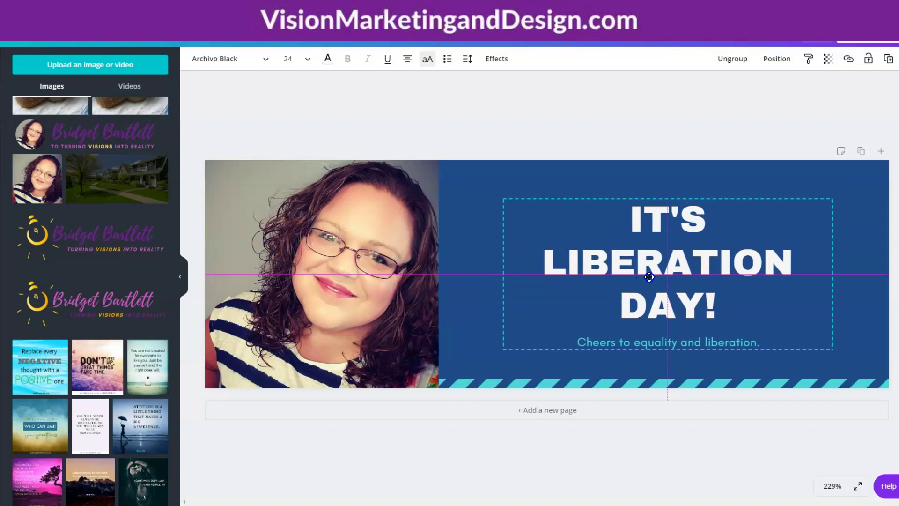
pyautogui.moveTo(649, 277); pyautogui.dragTo(649, 277)
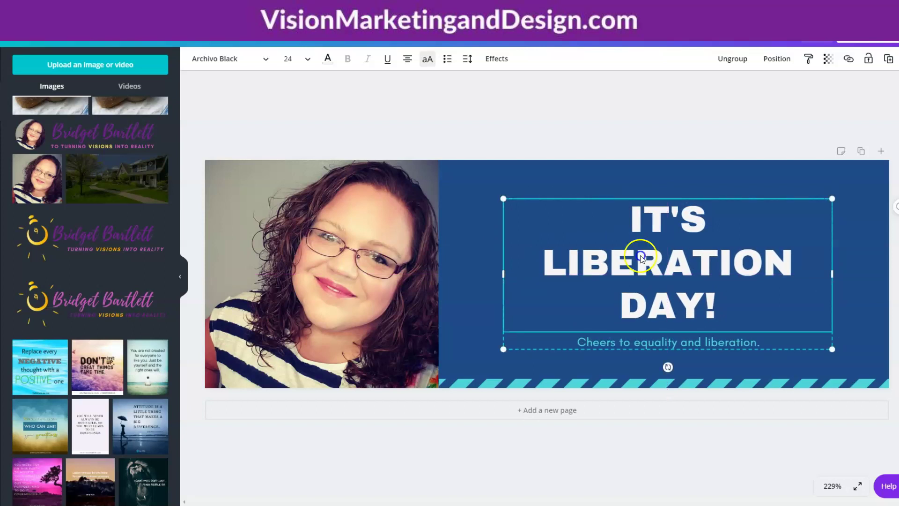
# Replace the white heading text "IT'S LIBERATION DAY!" with "THIS IS AN AWESOME EMAIL HEADER".
pyautogui.doubleClick(632, 217)
pyautogui.moveTo(632, 217); pyautogui.dragTo(723, 291)
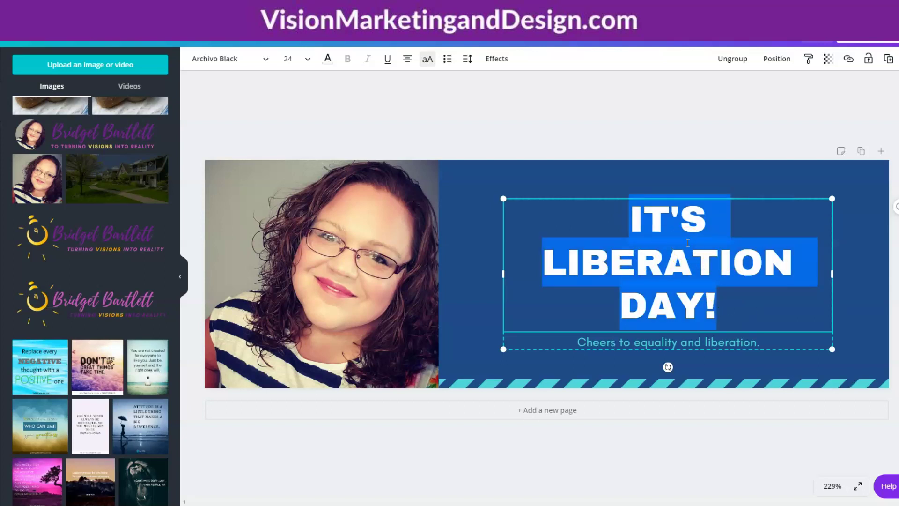
pyautogui.write('THIS IS AN AWESOME EMAIL HEADER')
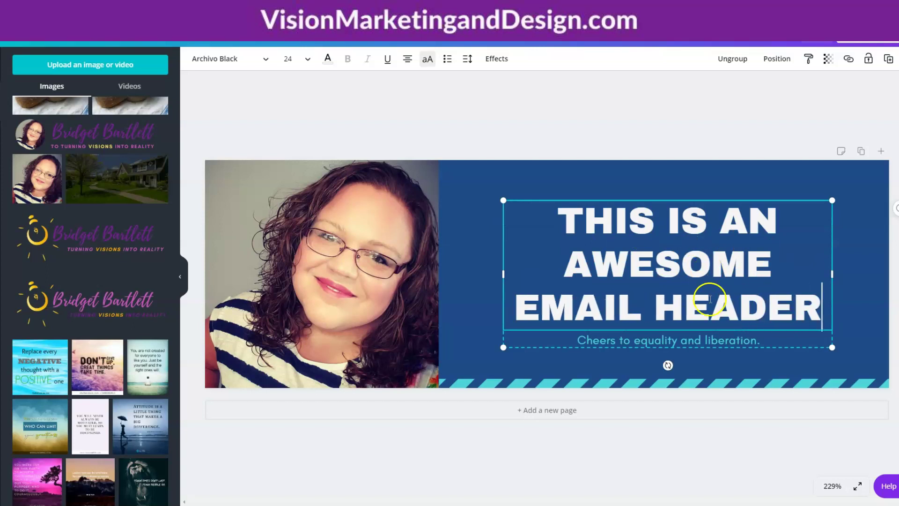
# Replace the subtitle under the heading with the web address visionmarketinganddesign.com.
pyautogui.click(724, 340)
pyautogui.moveTo(762, 342); pyautogui.dragTo(573, 345)
pyautogui.write('v')
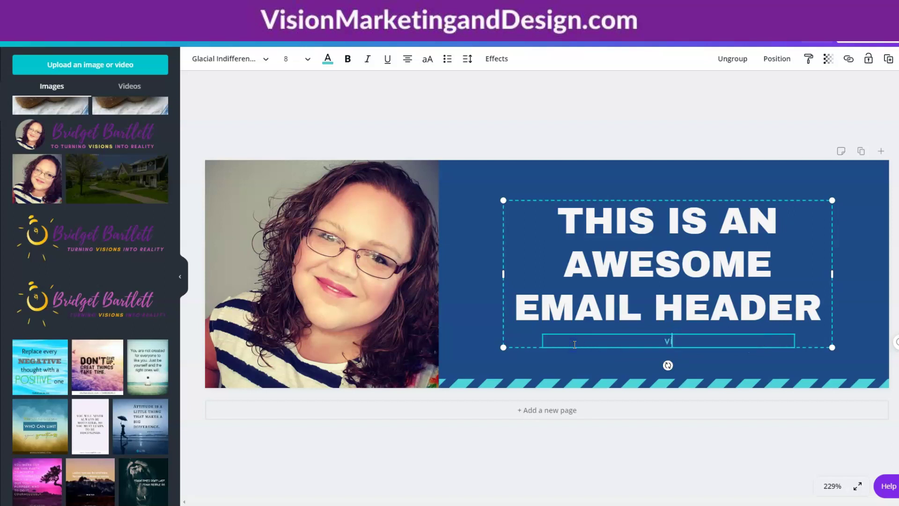
pyautogui.write('isionmarketing')
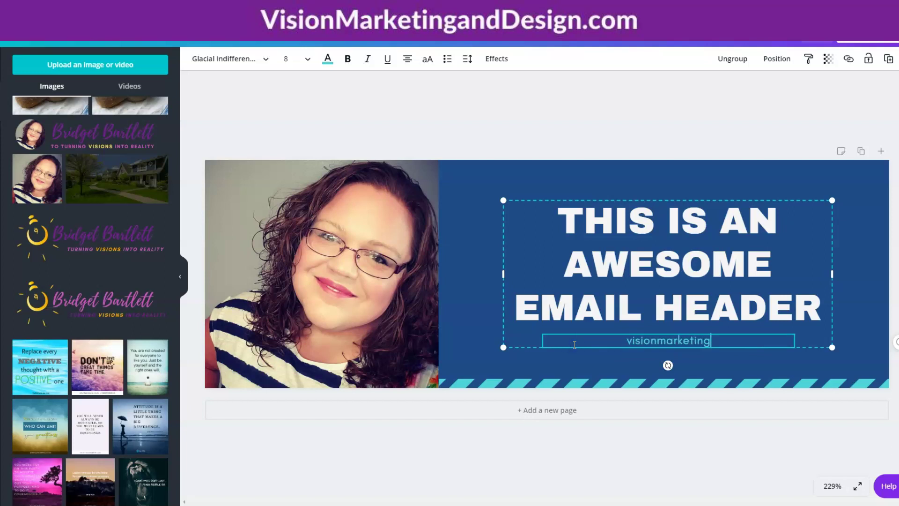
pyautogui.write('anddesign.com')
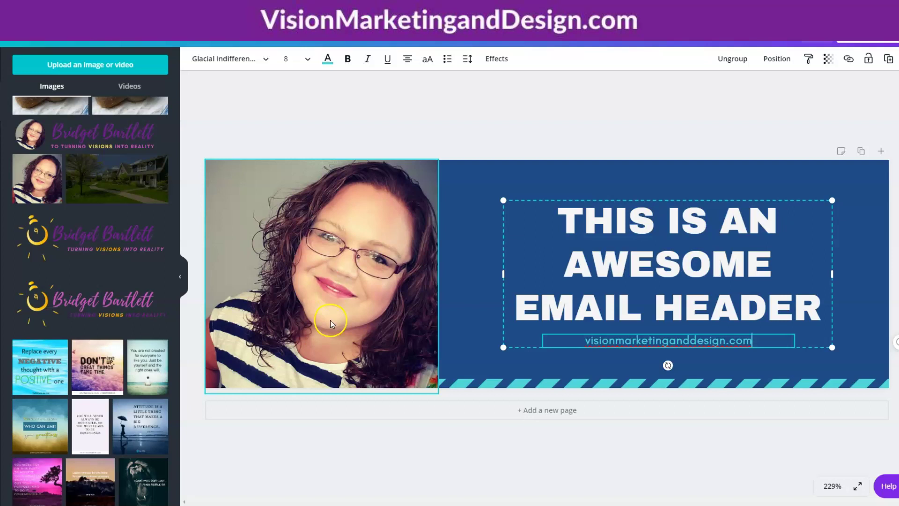
# Look up the brand colour hex codes in the "BB Brand Colors" Notepad file, then return to the Canva design.
pyautogui.moveTo(298, 504)
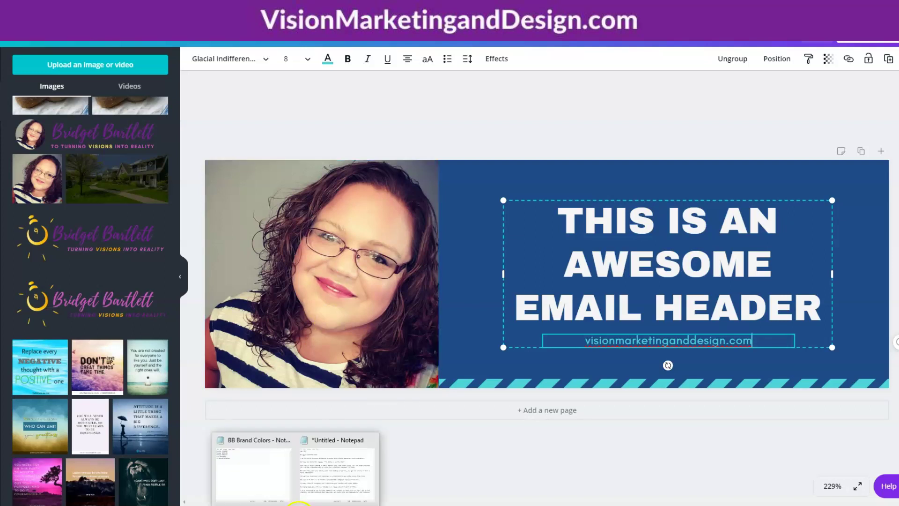
pyautogui.click(274, 477)
pyautogui.moveTo(481, 152); pyautogui.dragTo(588, 110)
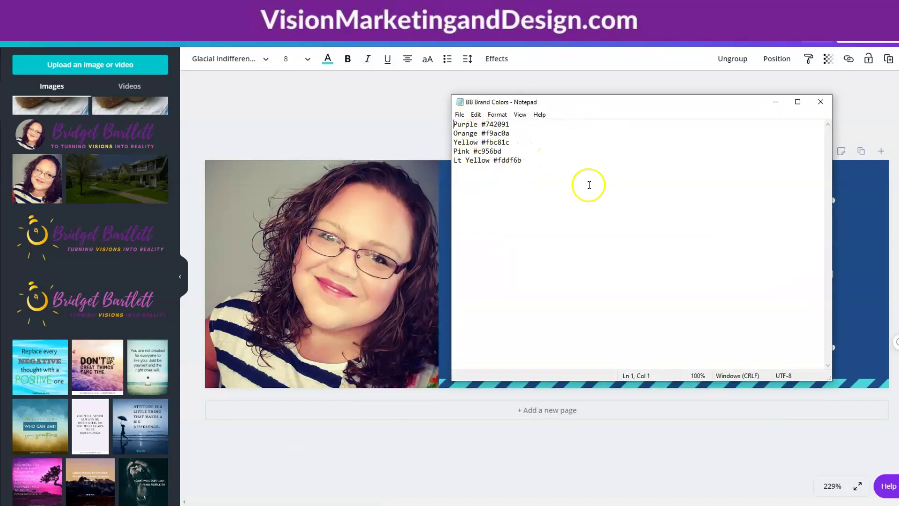
pyautogui.click(776, 101)
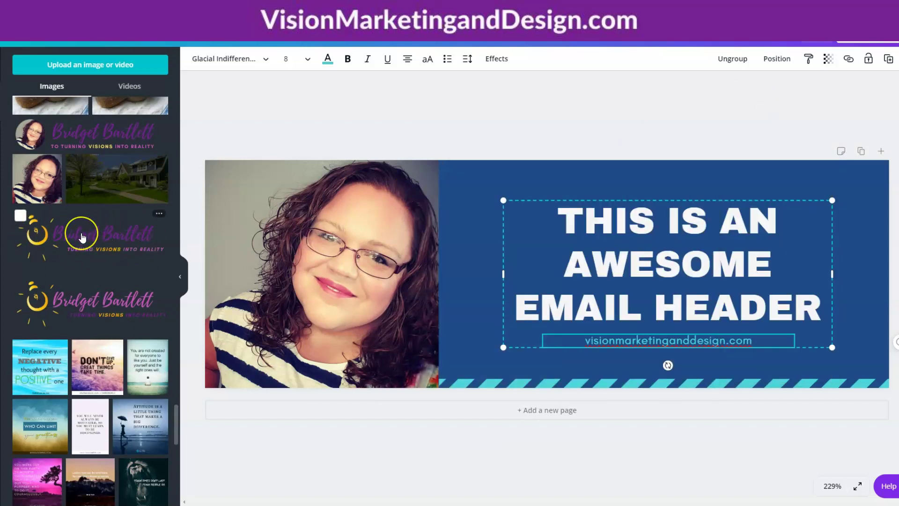
# Add the uploaded dark purple "Turning Visions Into Reality" logo, shrink it and place it above the heading's left end.
pyautogui.moveTo(82, 238); pyautogui.dragTo(575, 189)
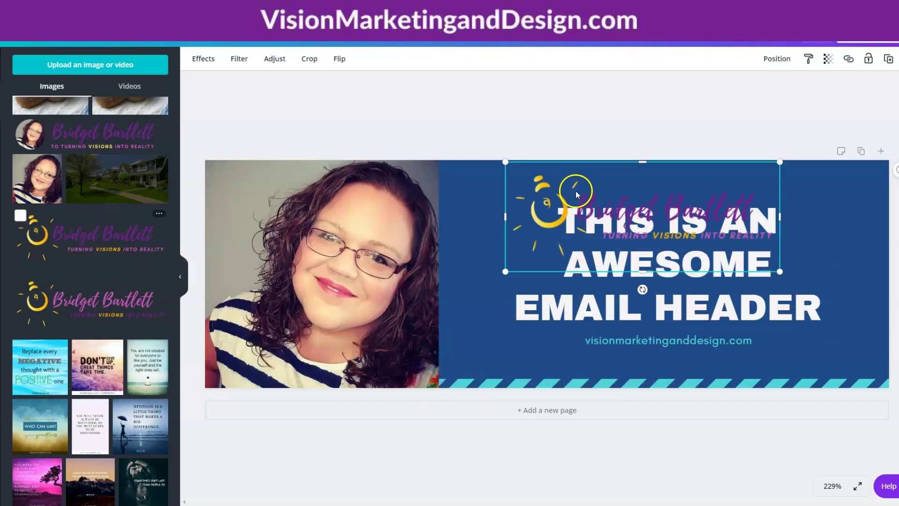
pyautogui.moveTo(781, 276); pyautogui.dragTo(588, 195)
pyautogui.moveTo(533, 186); pyautogui.dragTo(505, 198)
# Open the colour choices for the blue background and copy the purple code #742091 from the "BB Brand Colors" Notepad file.
pyautogui.click(455, 271)
pyautogui.click(194, 59)
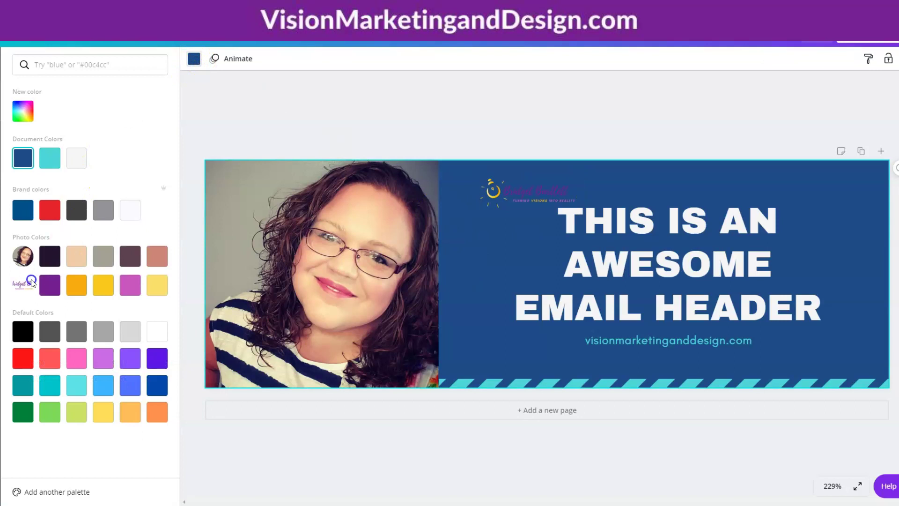
pyautogui.click(52, 290)
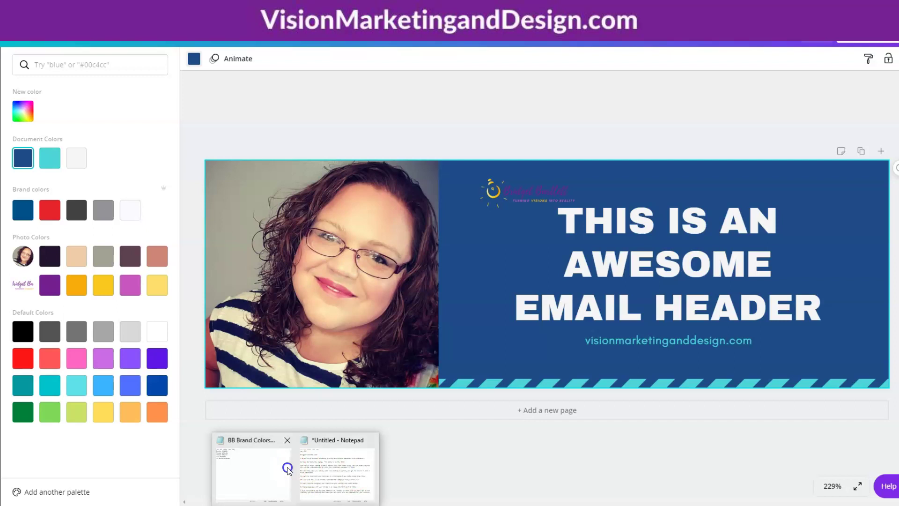
pyautogui.click(273, 467)
pyautogui.moveTo(482, 124); pyautogui.dragTo(508, 124)
pyautogui.rightClick(497, 124)
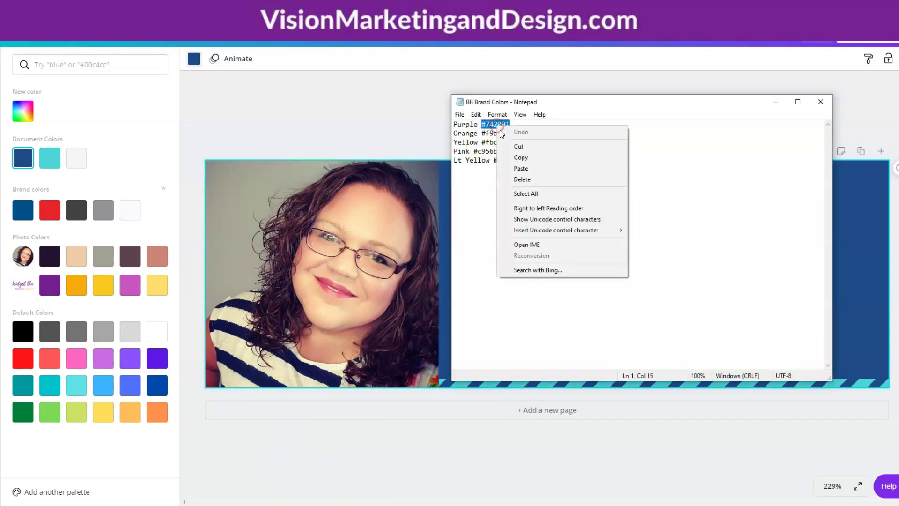
pyautogui.click(513, 155)
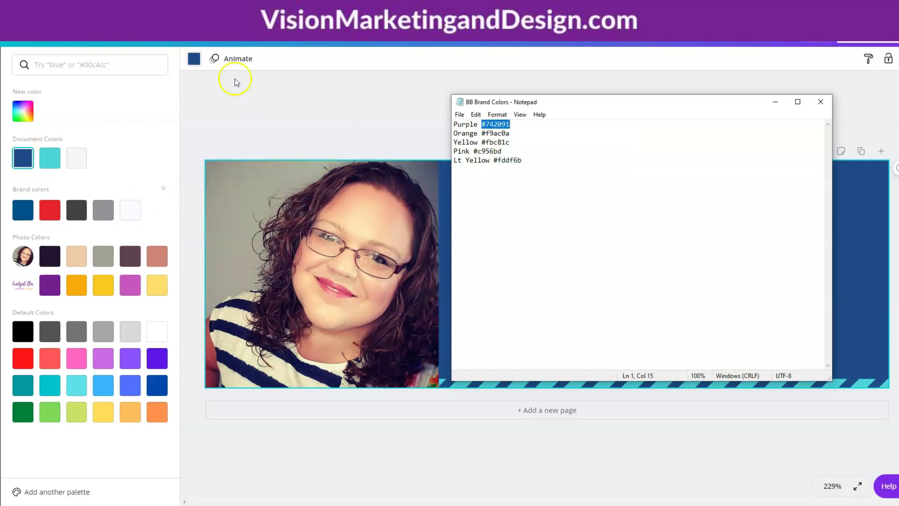
# Set the background colour to #742091 and move the logo into the upper-left corner of the purple area.
pyautogui.click(370, 118)
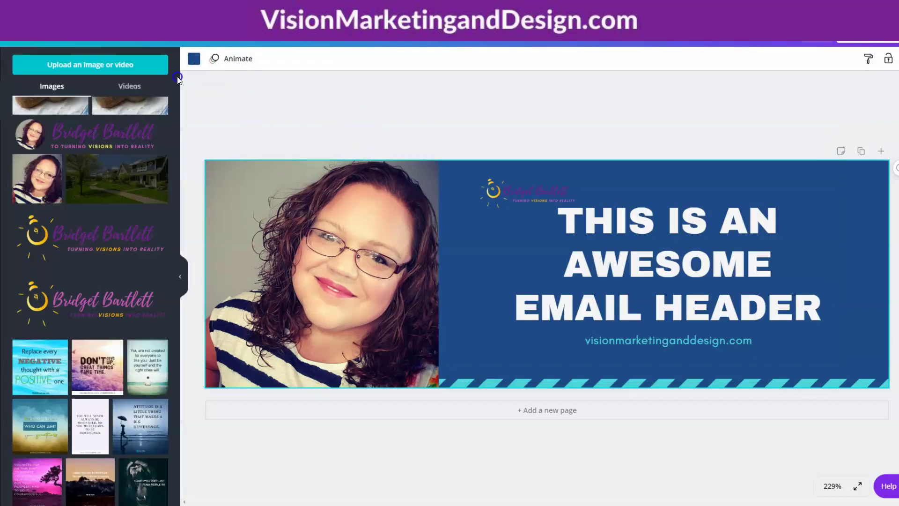
pyautogui.click(195, 60)
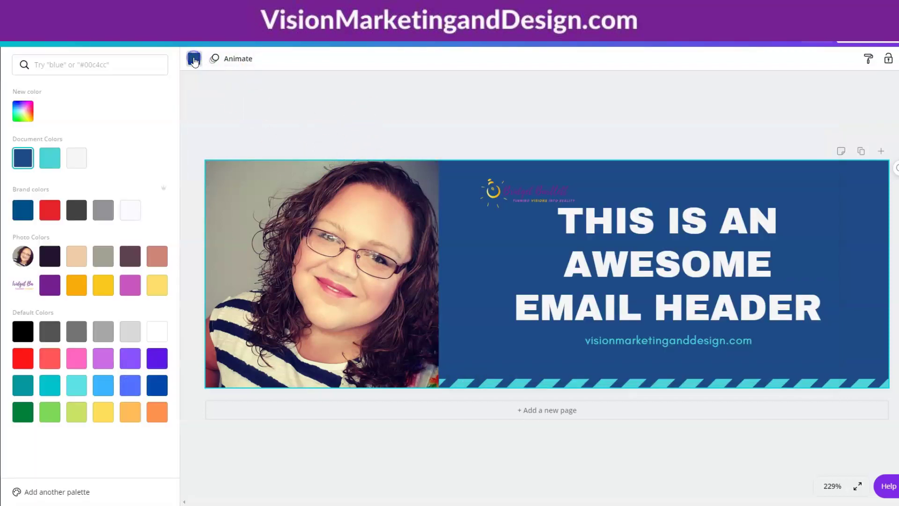
pyautogui.click(28, 112)
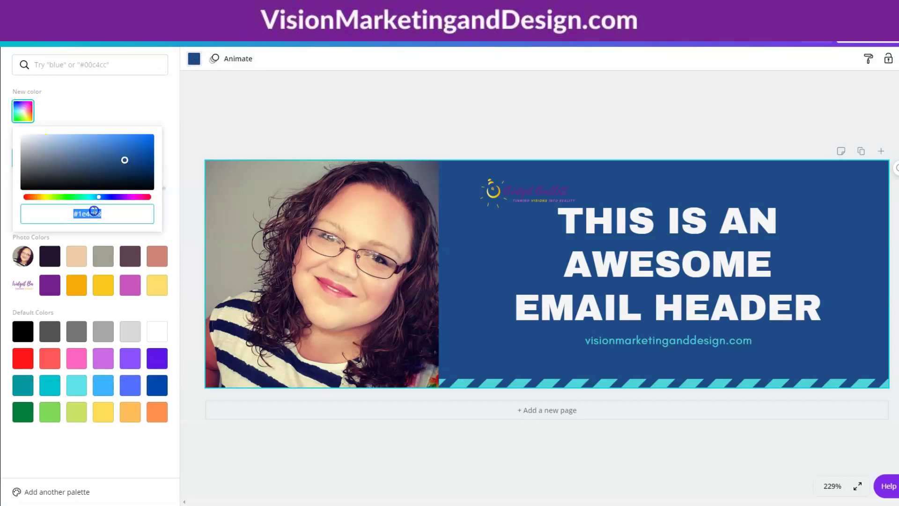
pyautogui.hotkey('ctrl', 'v')
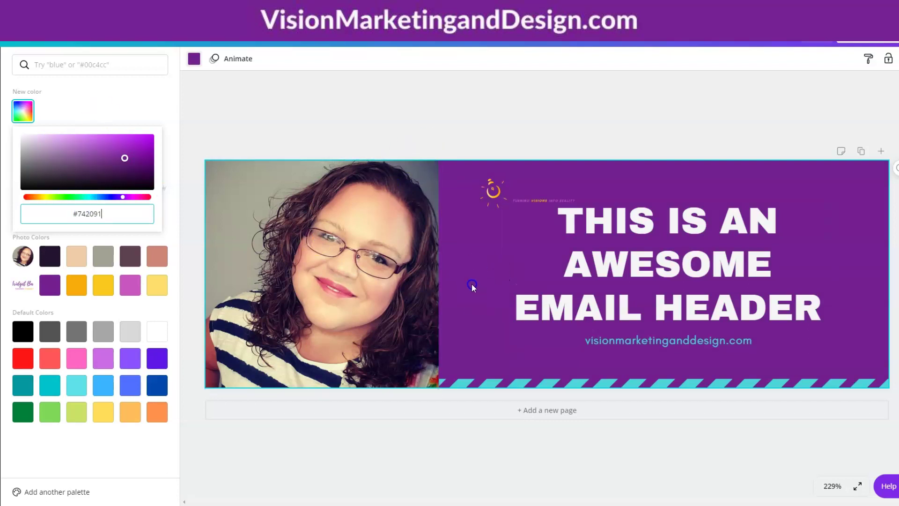
pyautogui.moveTo(511, 195); pyautogui.dragTo(478, 190)
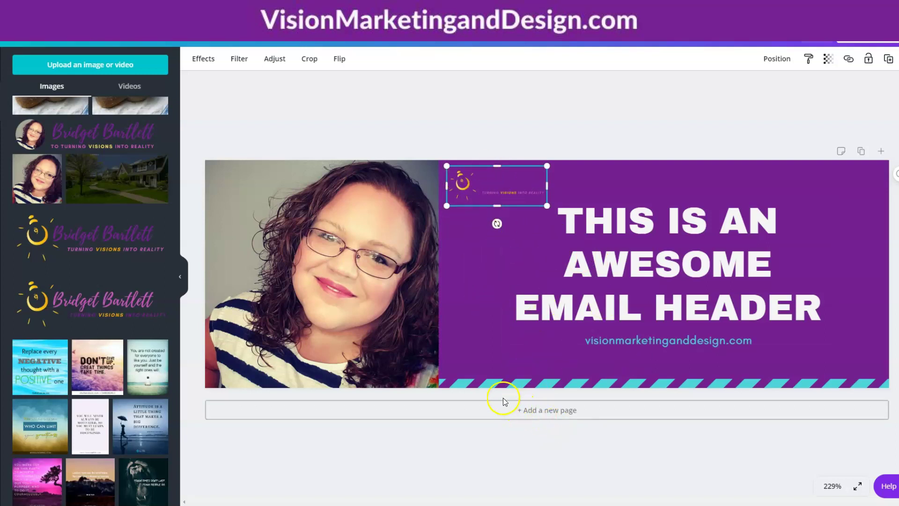
# Recolour the web address under the heading with the light yellow from the logo's photo colours.
pyautogui.click(579, 340)
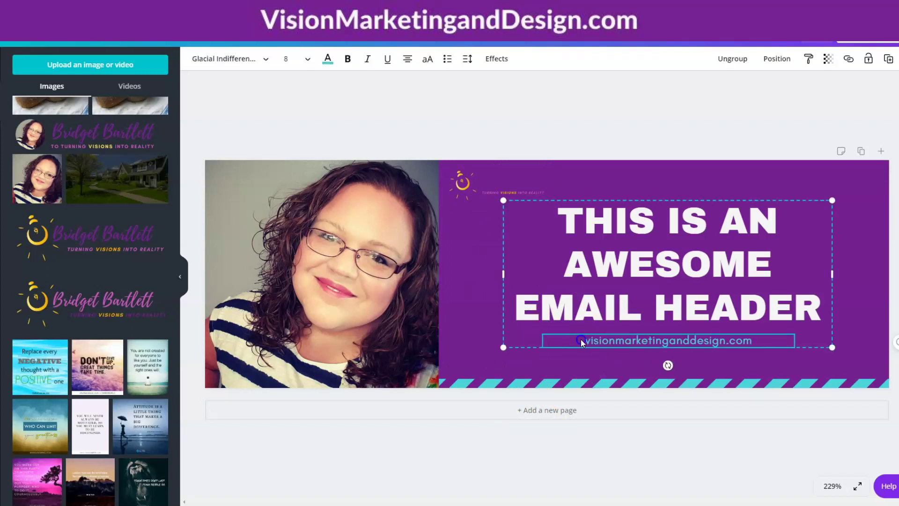
pyautogui.moveTo(581, 341); pyautogui.dragTo(776, 341)
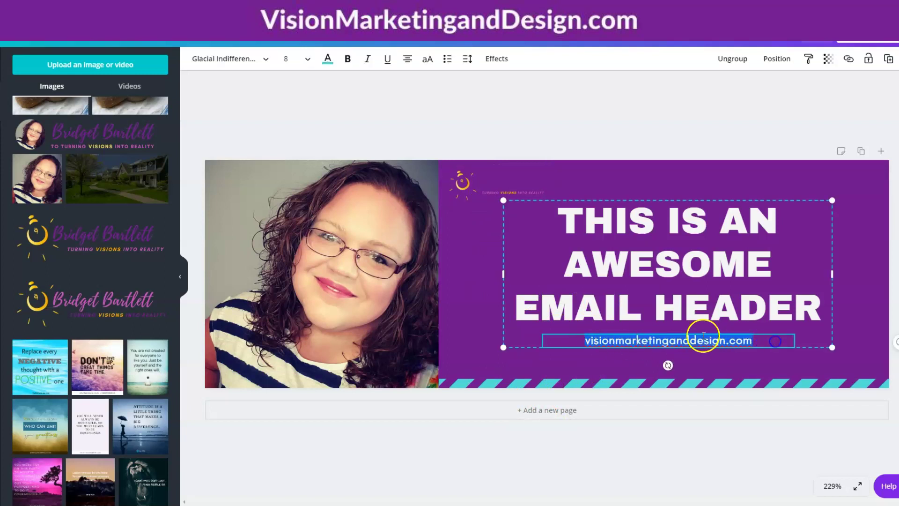
pyautogui.click(328, 59)
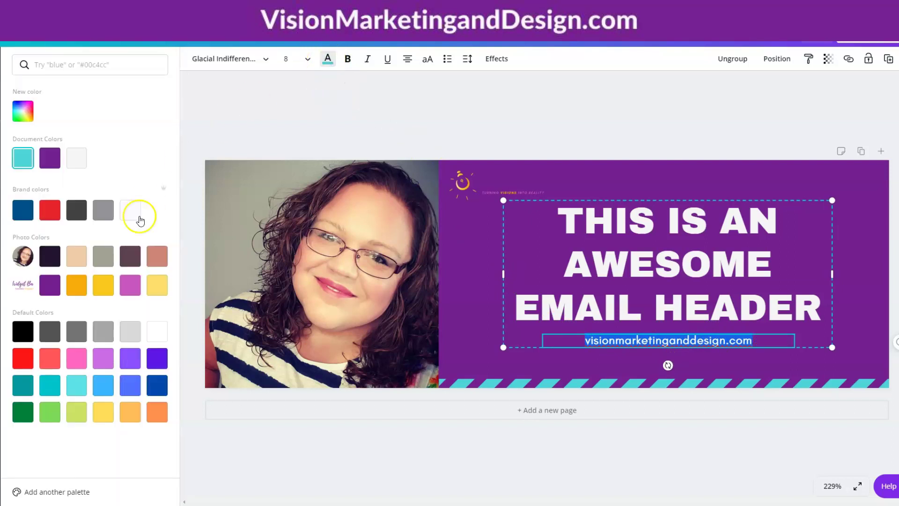
pyautogui.click(157, 284)
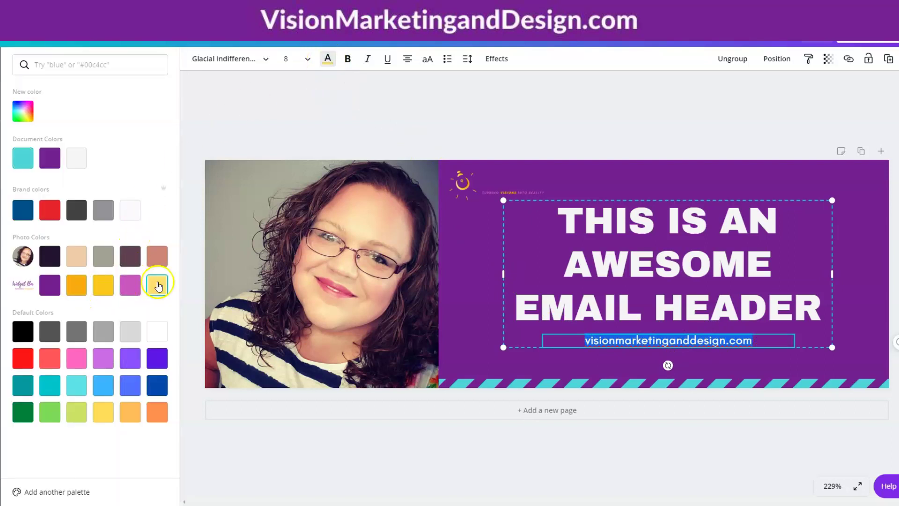
pyautogui.click(474, 352)
# Recolour the turquoise striped band along the header's lower edge with the orange from the logo's photo colours.
pyautogui.click(578, 369)
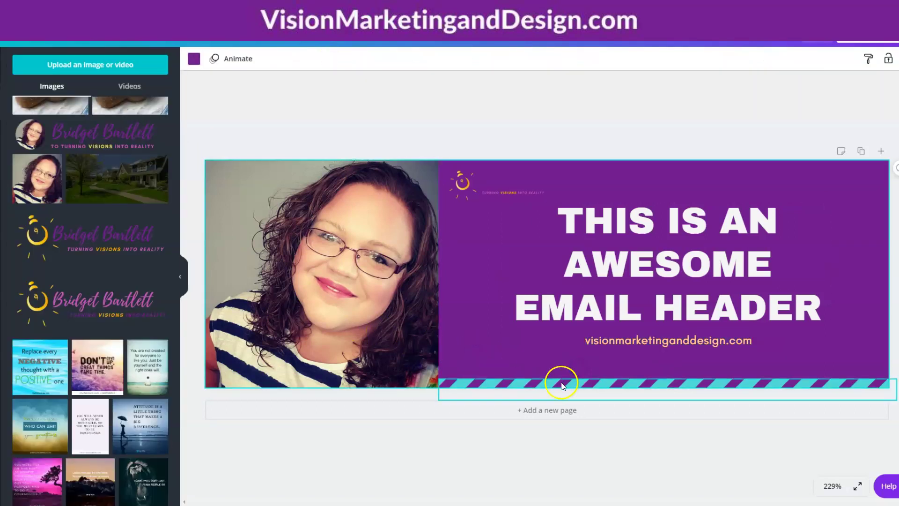
pyautogui.click(561, 381)
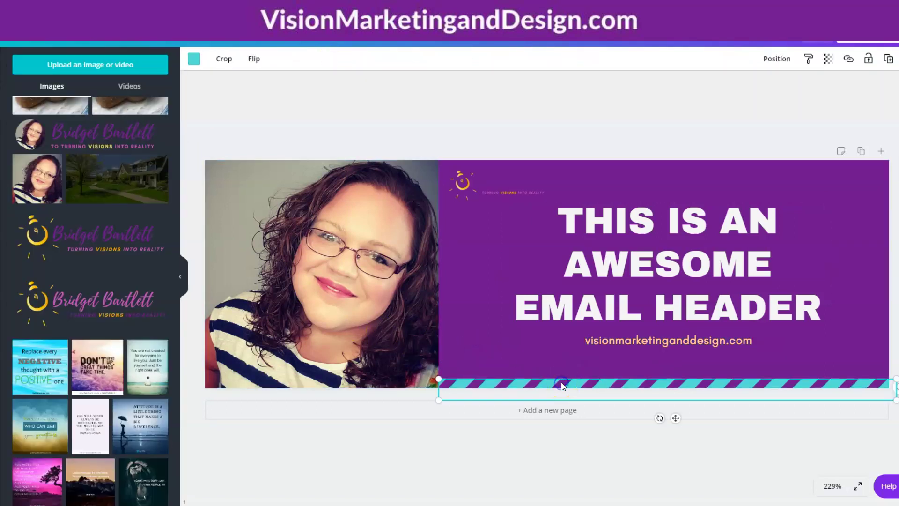
pyautogui.click(194, 59)
pyautogui.click(76, 285)
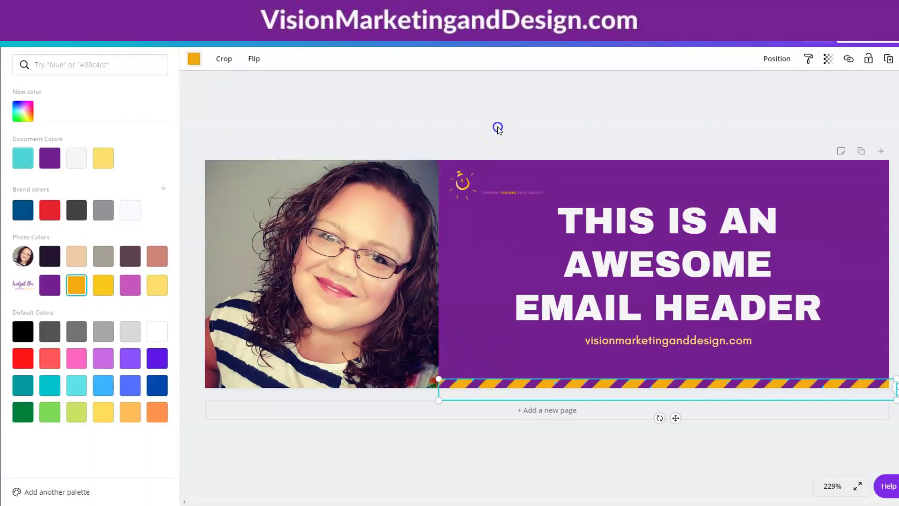
# Delete the small logo from the upper-left corner of the purple area.
pyautogui.click(497, 127)
pyautogui.click(484, 191)
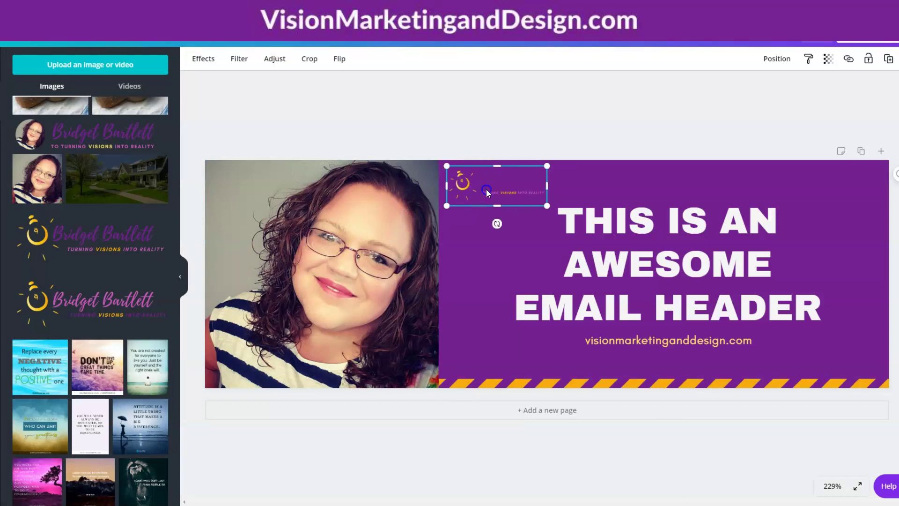
pyautogui.press('Delete')
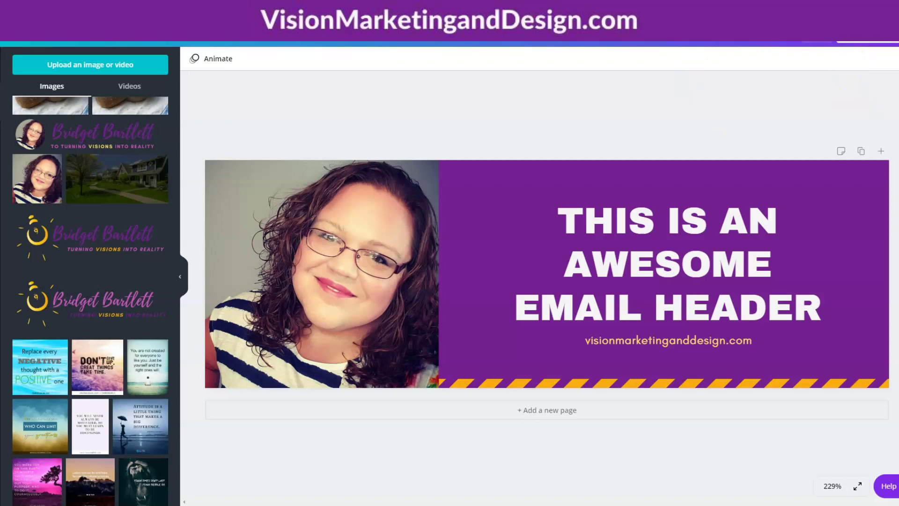
# Download the finished header as the PNG file "Sample Email Header" and switch to the Builderall email editor with the Notepad window minimised.
pyautogui.click(843, 21)
pyautogui.click(830, 200)
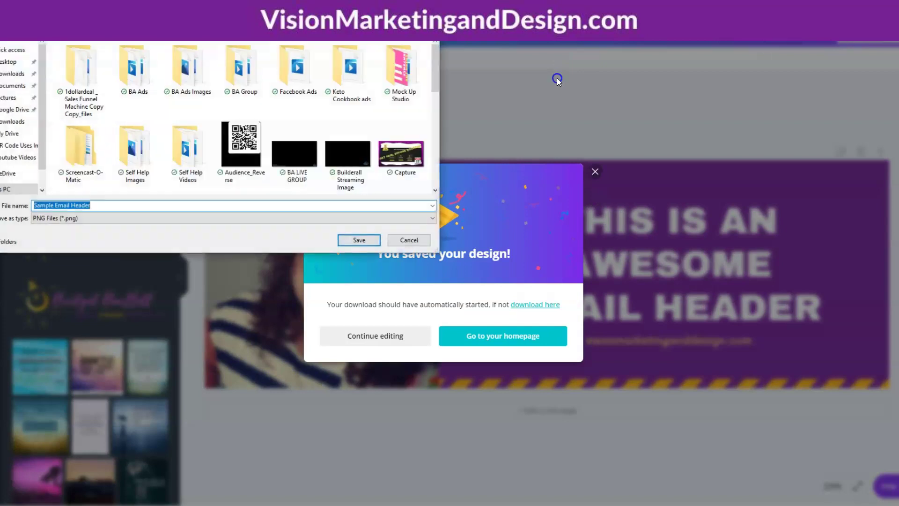
pyautogui.click(359, 240)
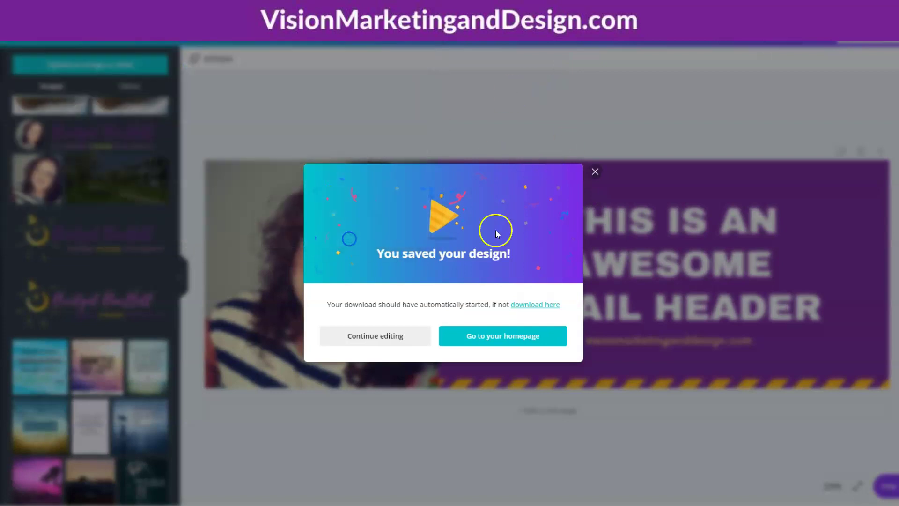
pyautogui.click(369, 339)
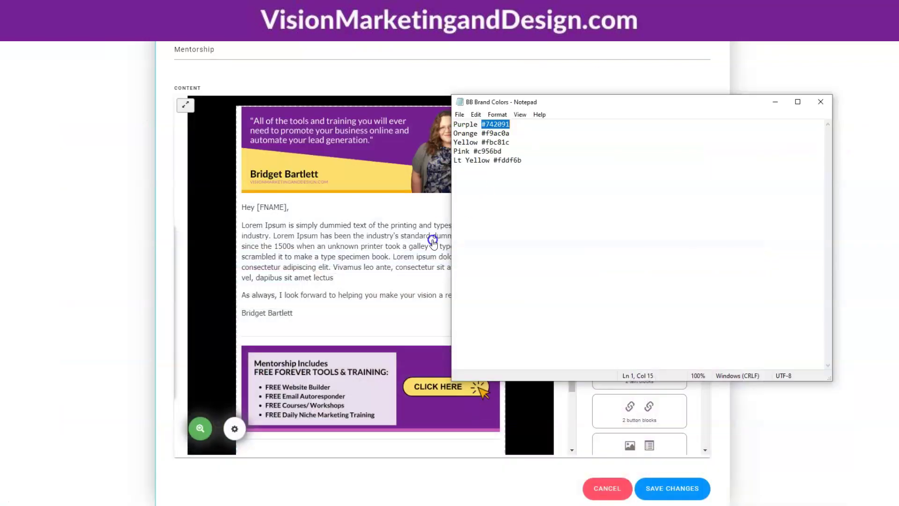
pyautogui.click(776, 102)
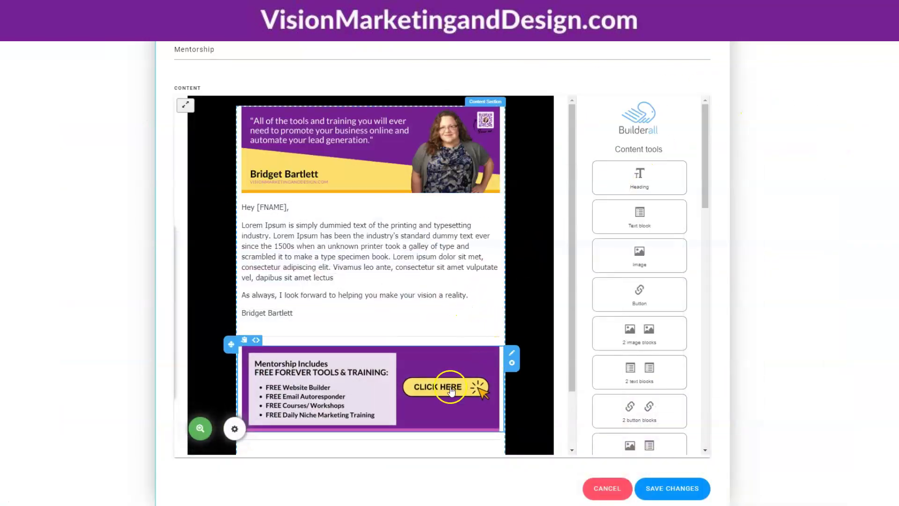